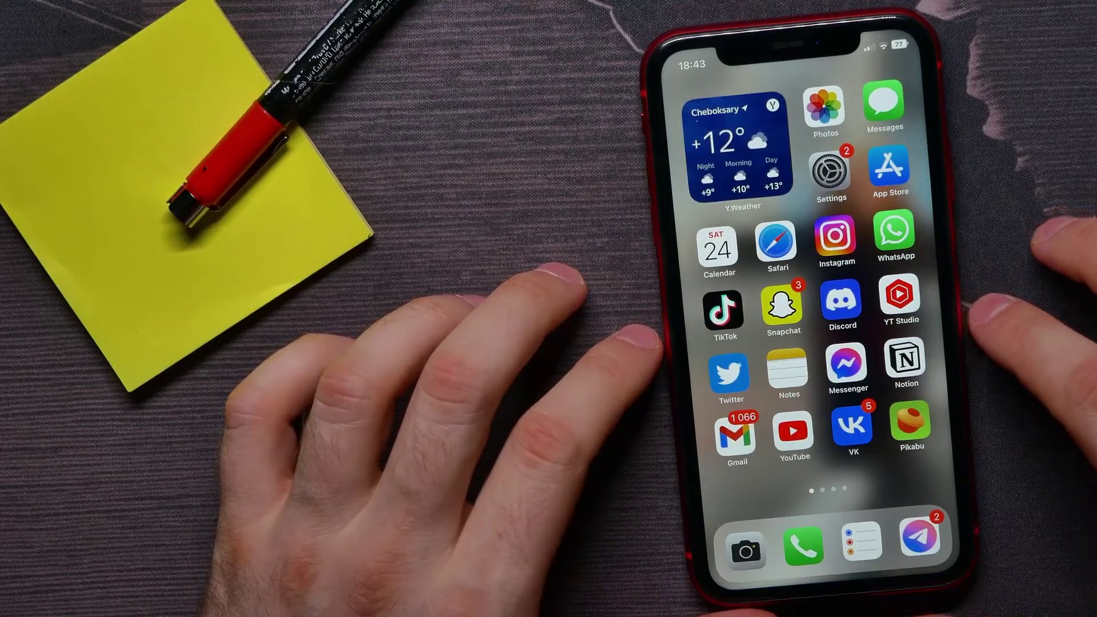
Launch Instagram and go to the uspeh.story profile to open the foggy forest reel
click(835, 236)
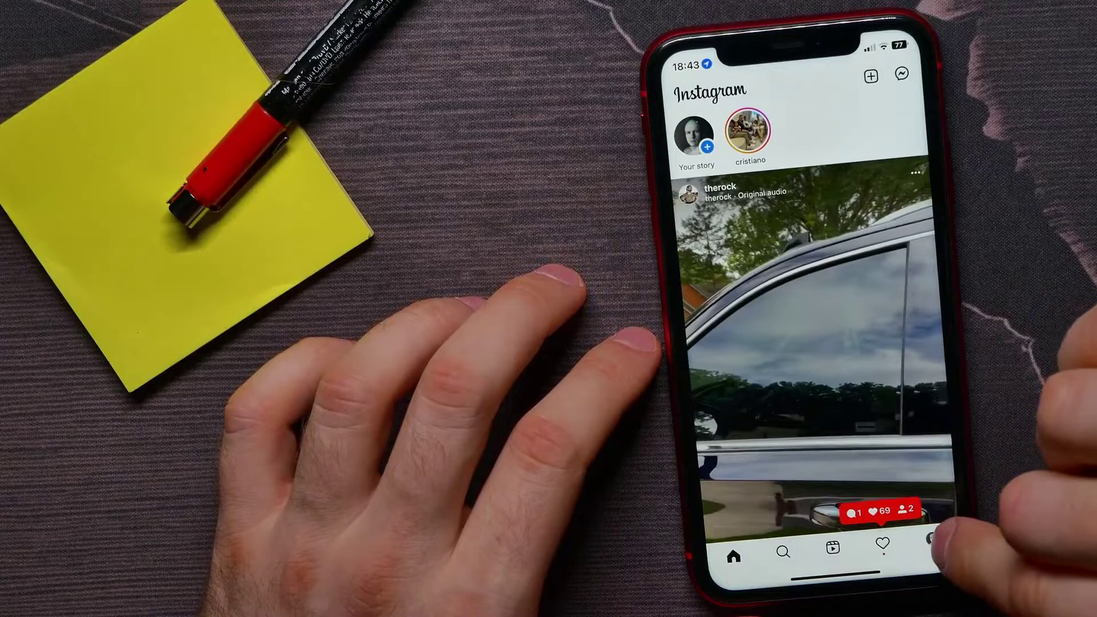
click(934, 538)
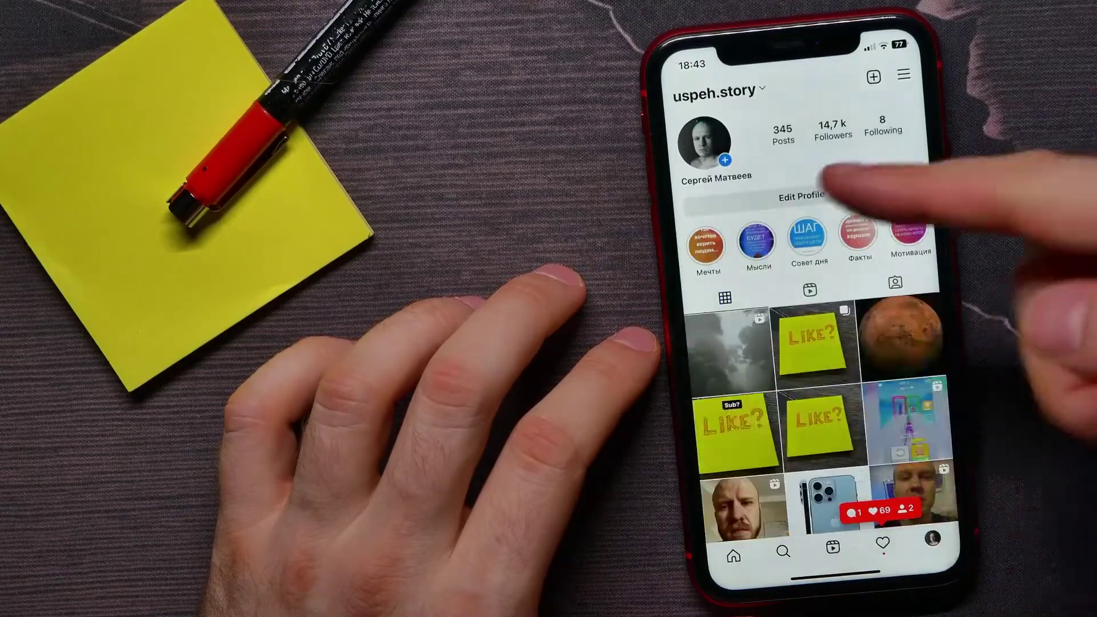
scroll(900, 343, down, 2)
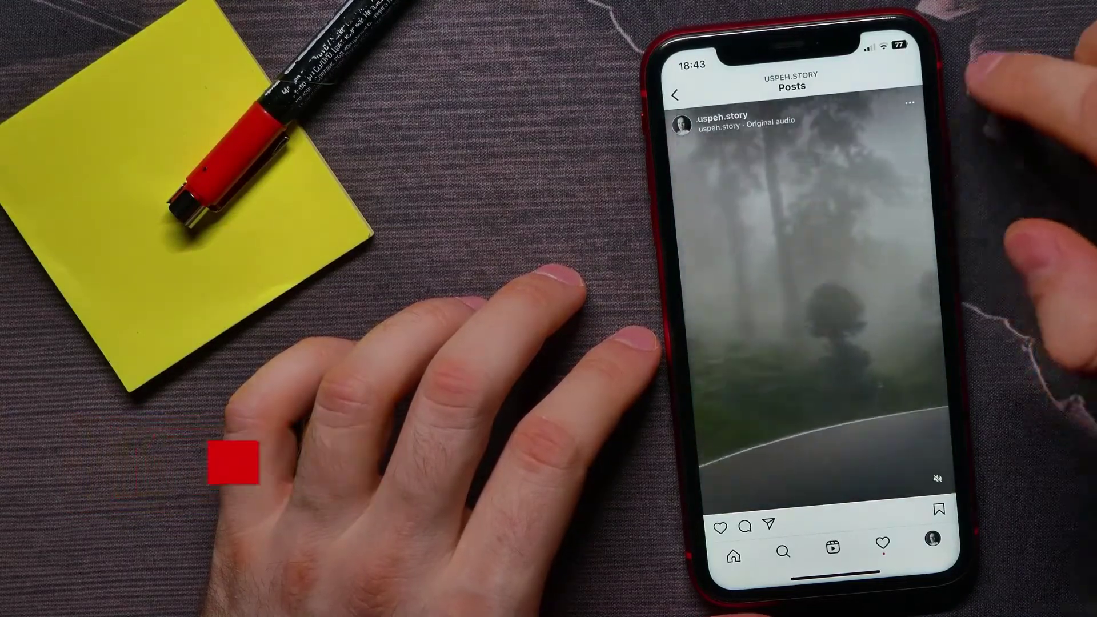
Delete the foggy forest reel and return to the uspeh.story profile grid
click(909, 102)
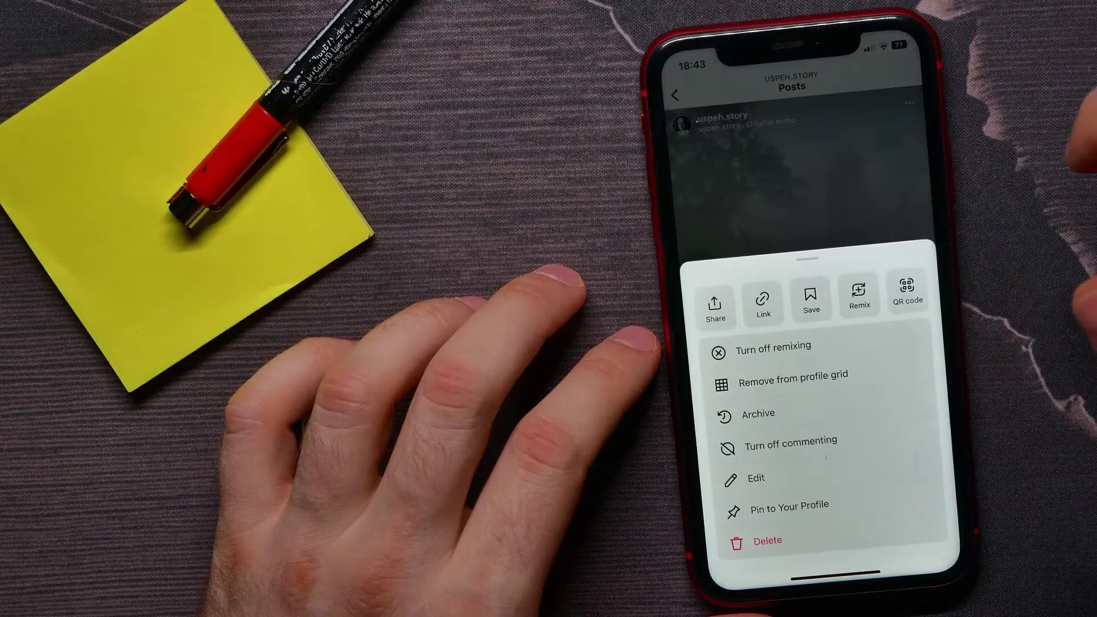
click(767, 541)
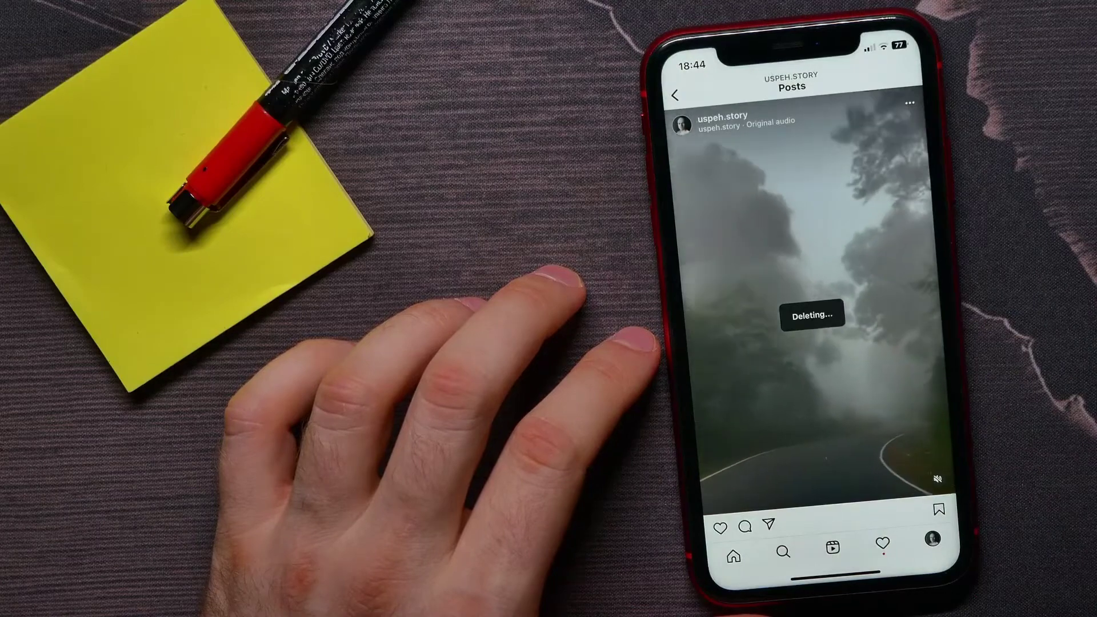
click(674, 95)
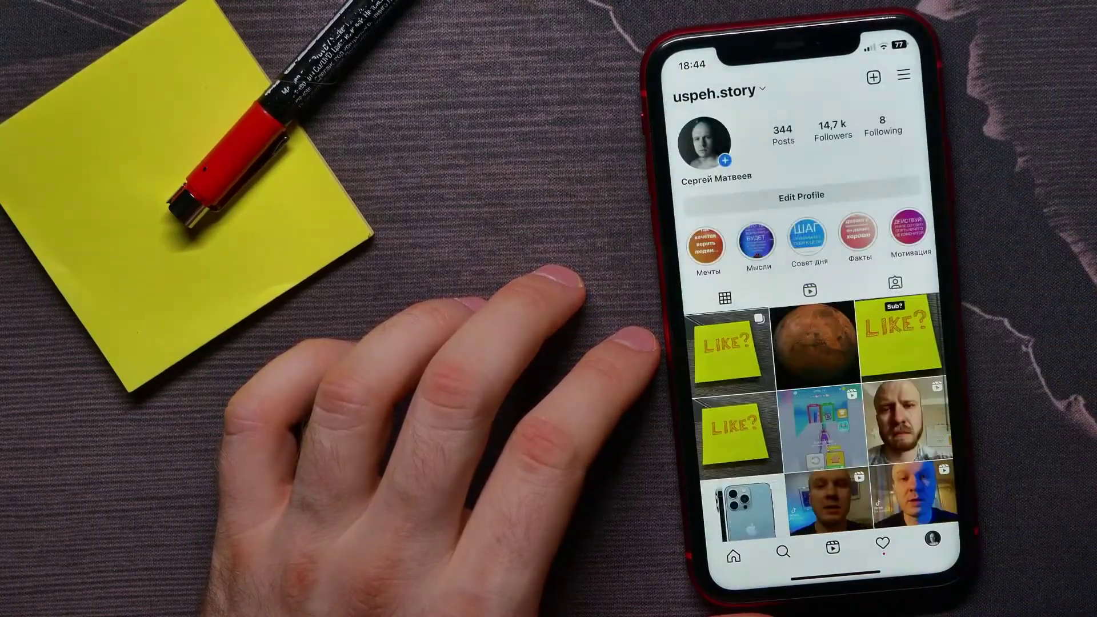
scroll(819, 377, down, 1)
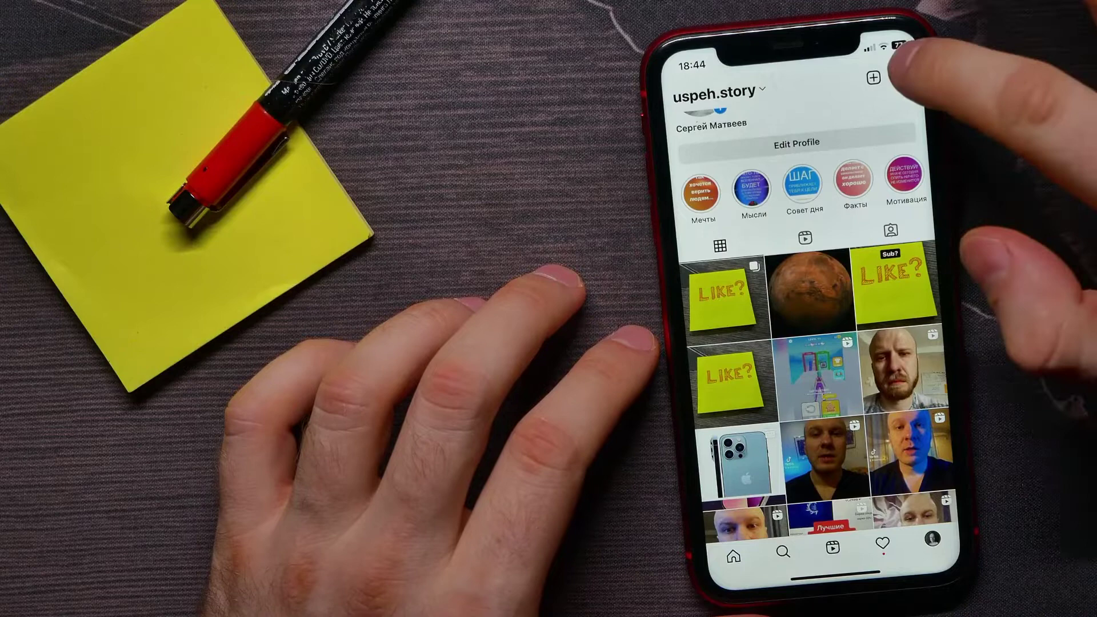
Open Your activity's Recently deleted page showing the foggy reel with 30 days left
click(904, 75)
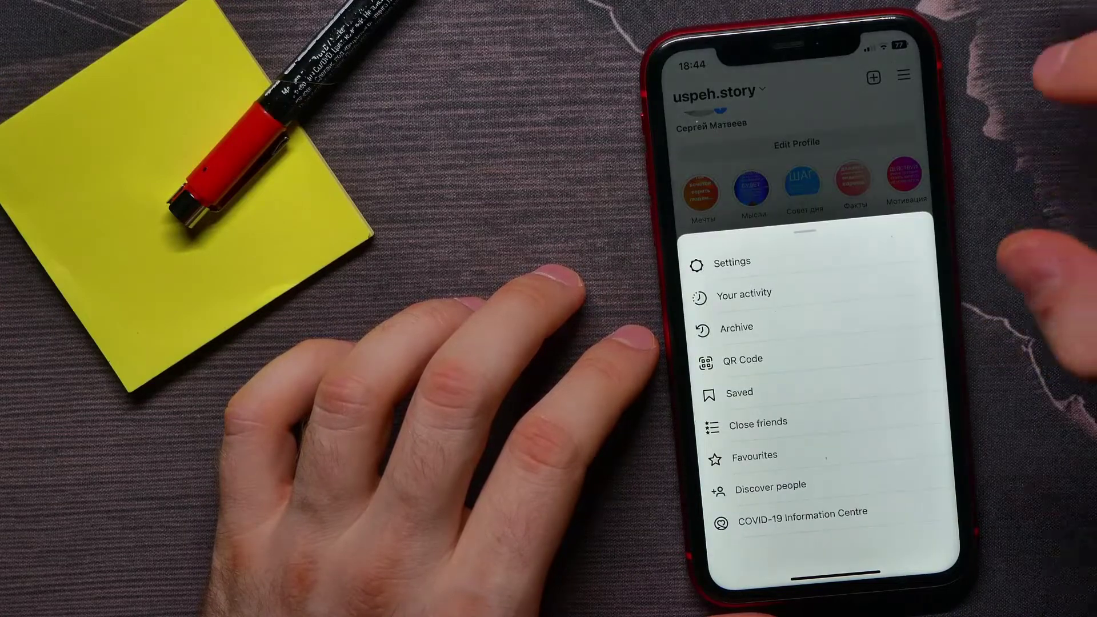
click(768, 295)
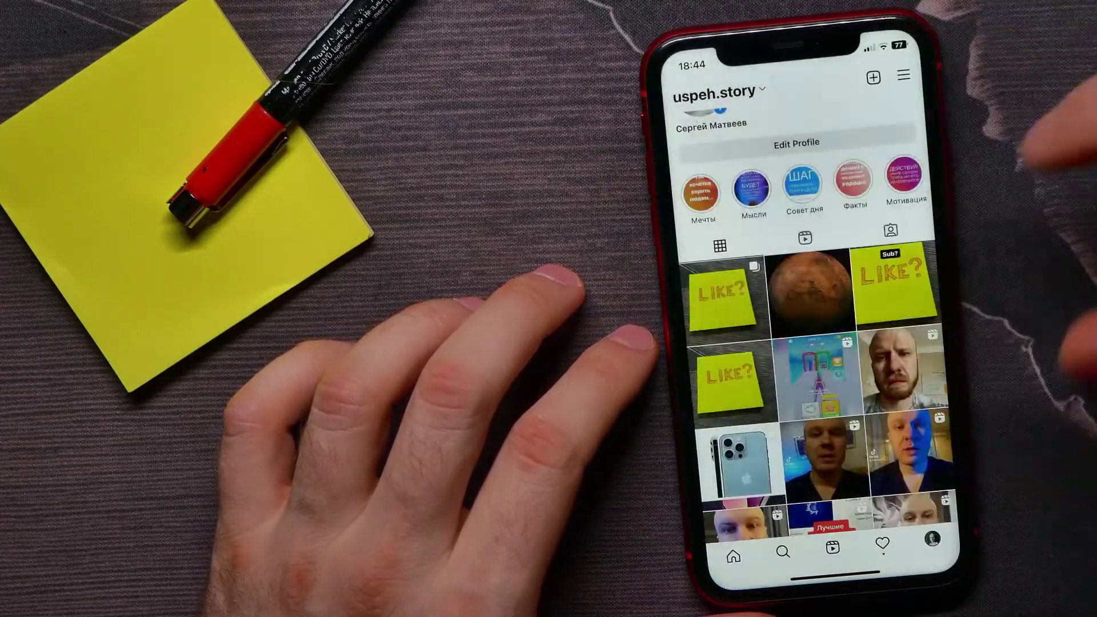
scroll(858, 343, down, 1)
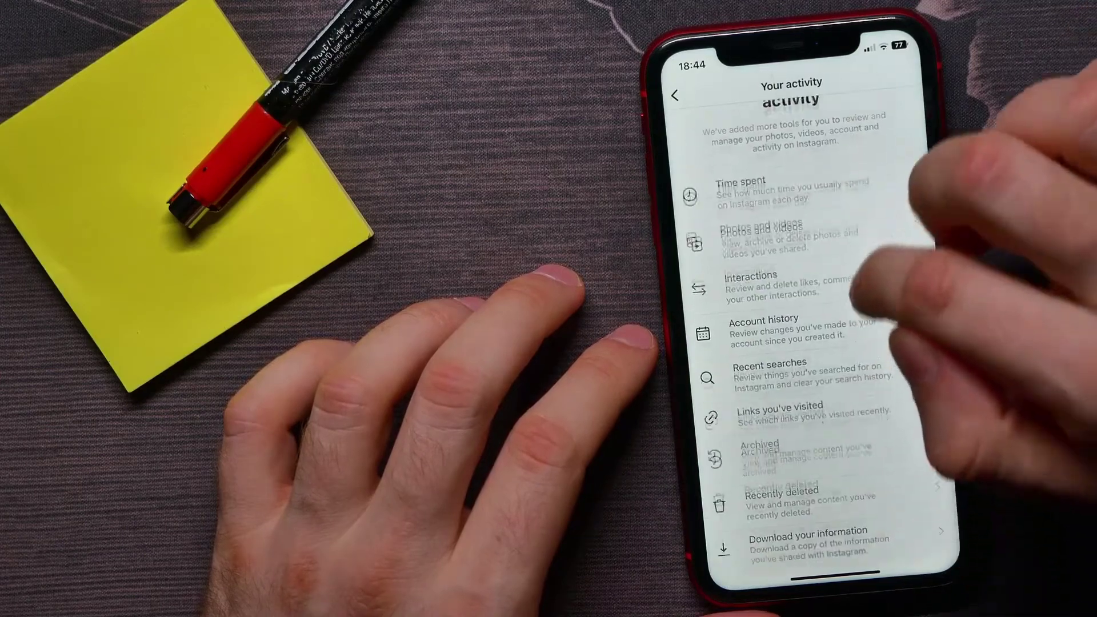
click(809, 506)
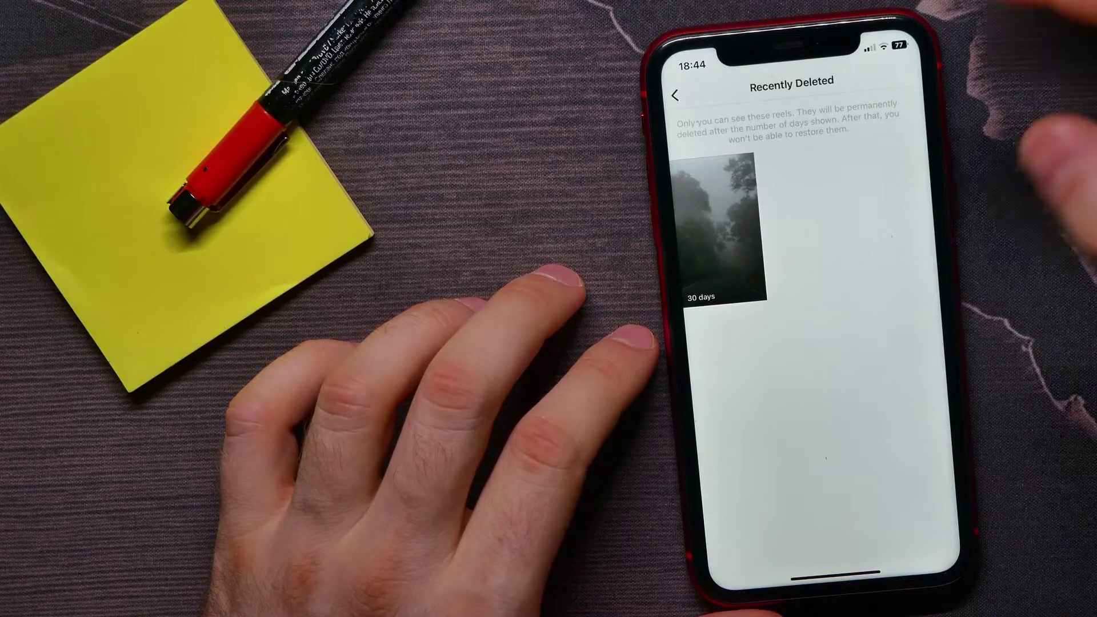
Restore the foggy forest reel from Recently deleted and confirm the restore
click(719, 227)
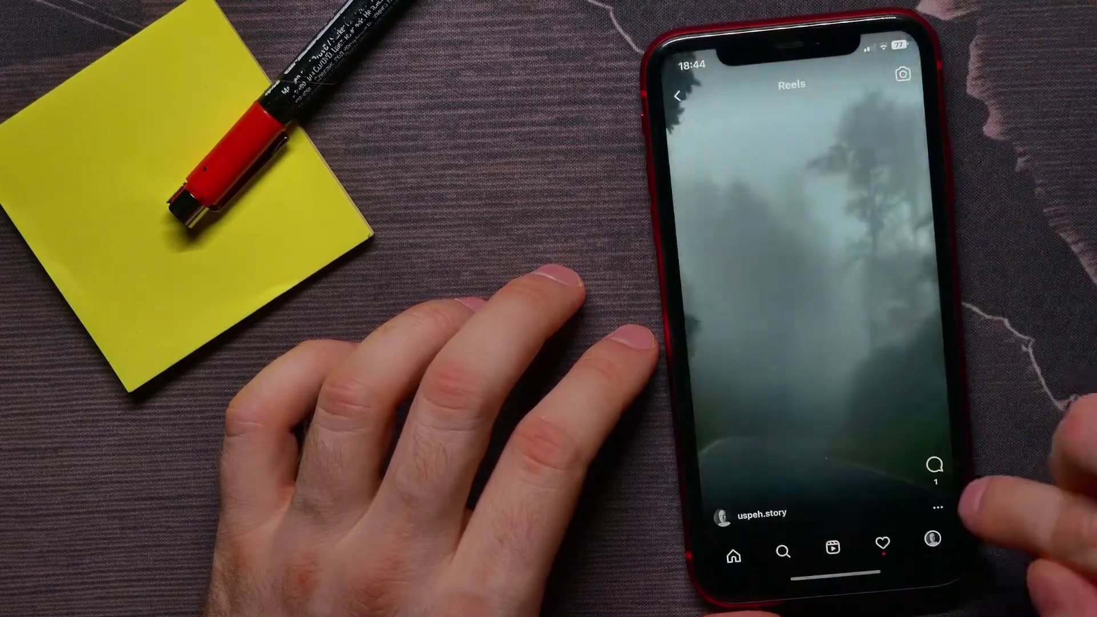
click(937, 507)
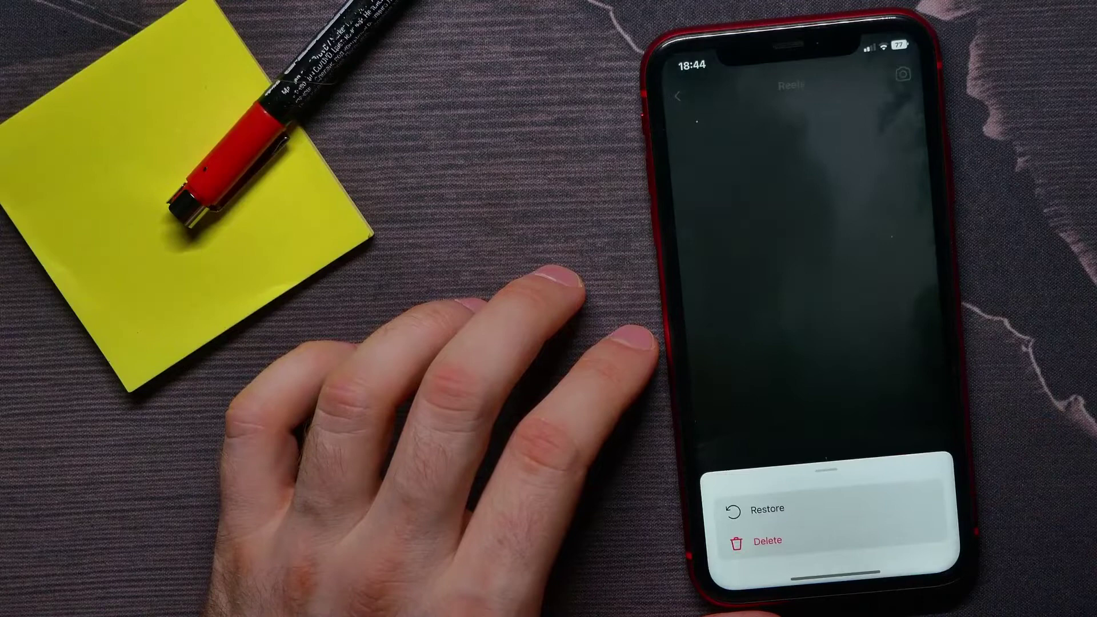
click(767, 509)
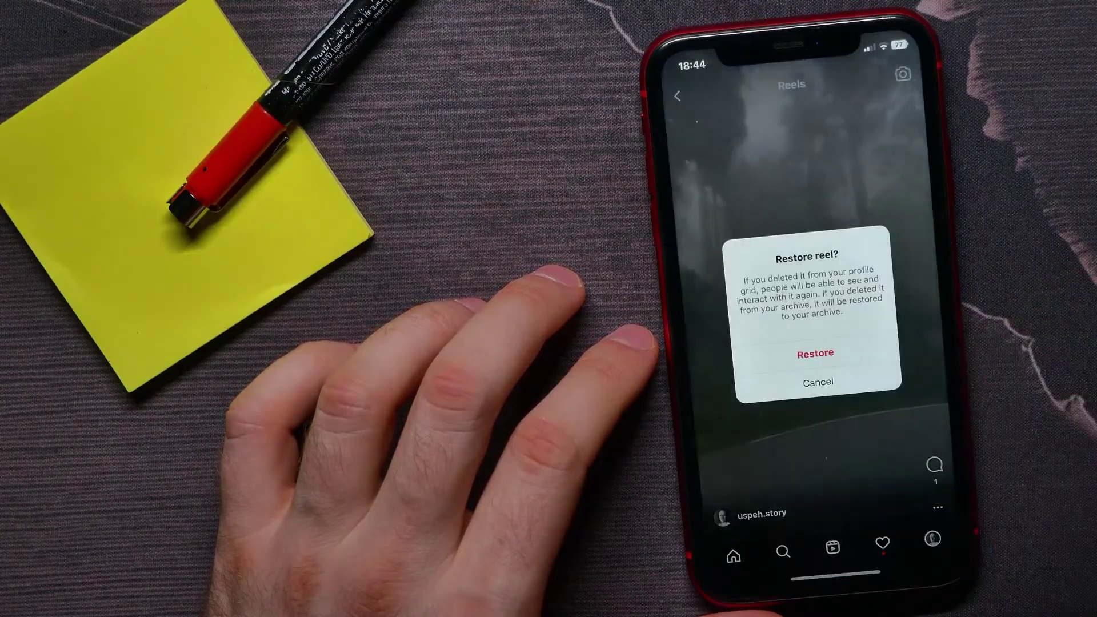
click(816, 352)
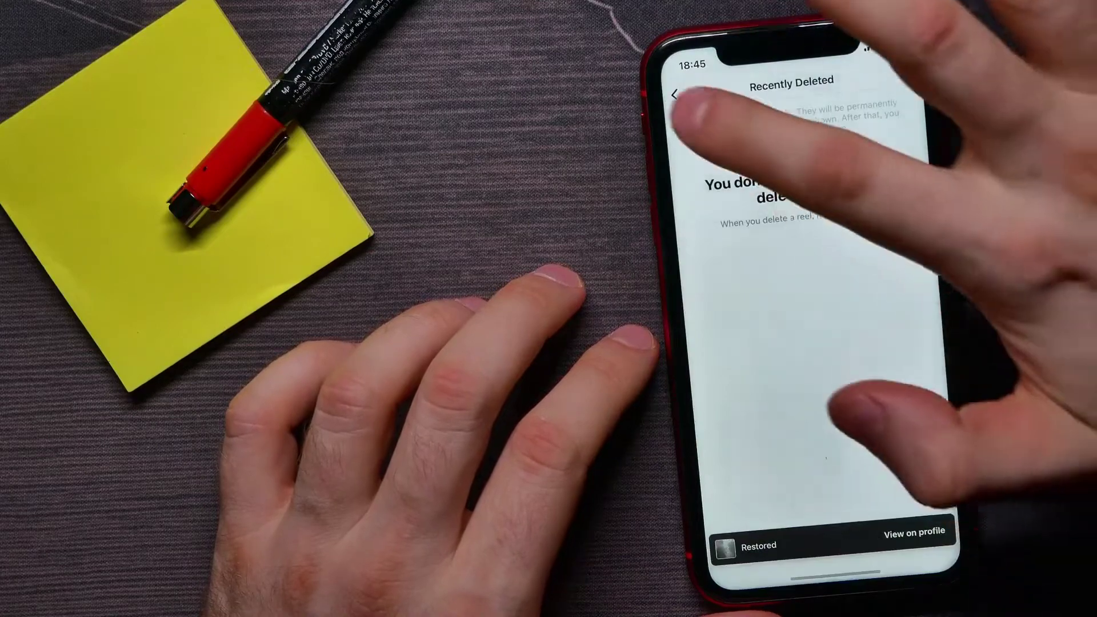
Return to uspeh.story and refresh, showing the foggy reel first with 345 posts
click(677, 93)
click(677, 93)
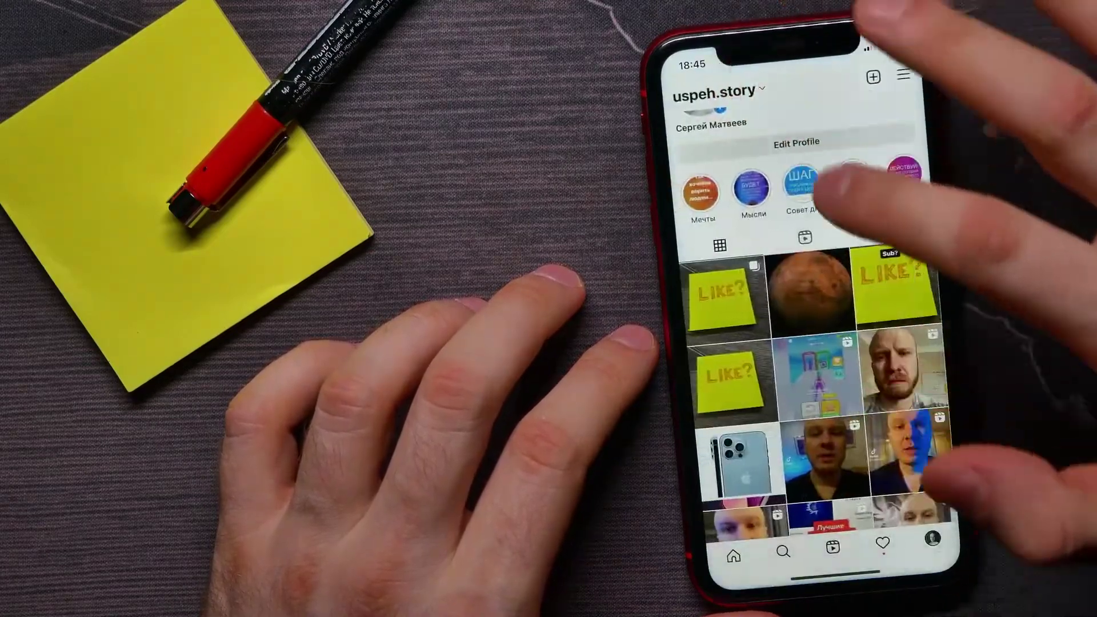
drag(823, 120, 857, 446)
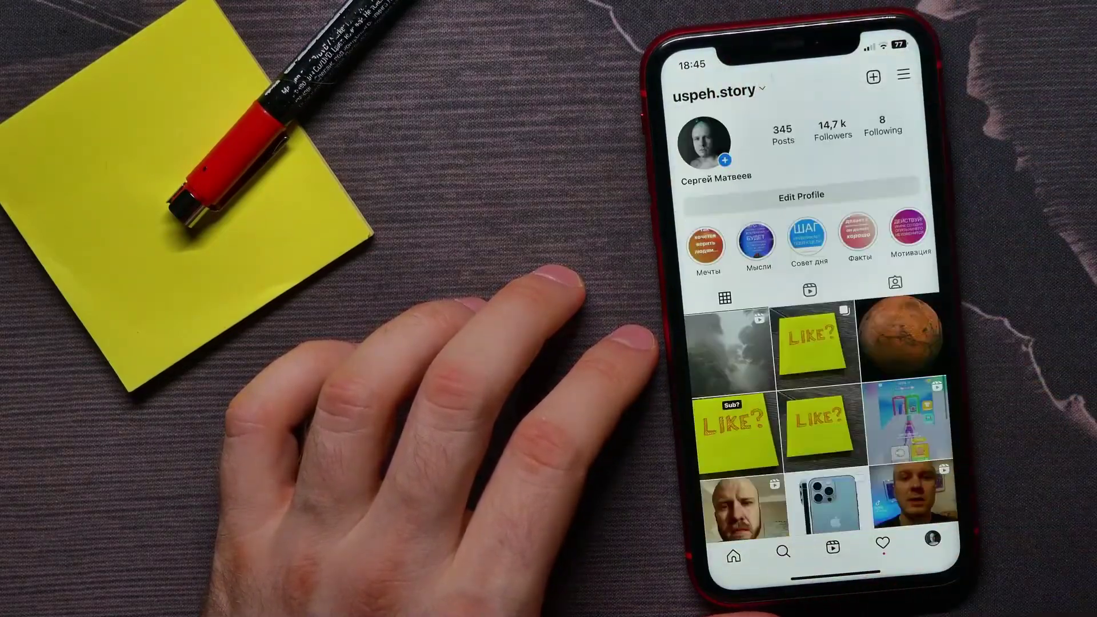